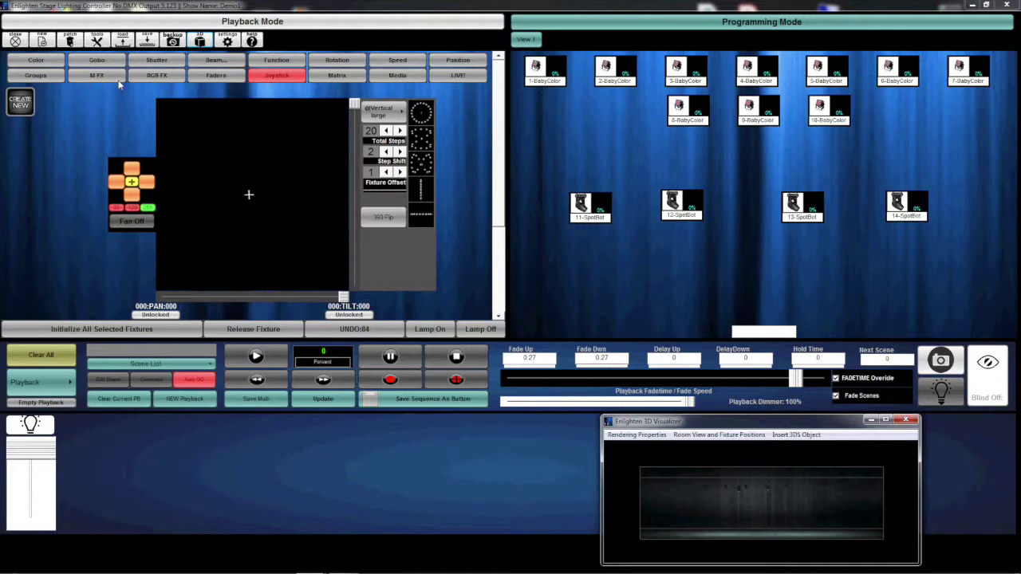
Clear the programmer, then select and initialize all ten BabyColor fixtures
{"action": "left_click", "coordinate": [35, 362]}
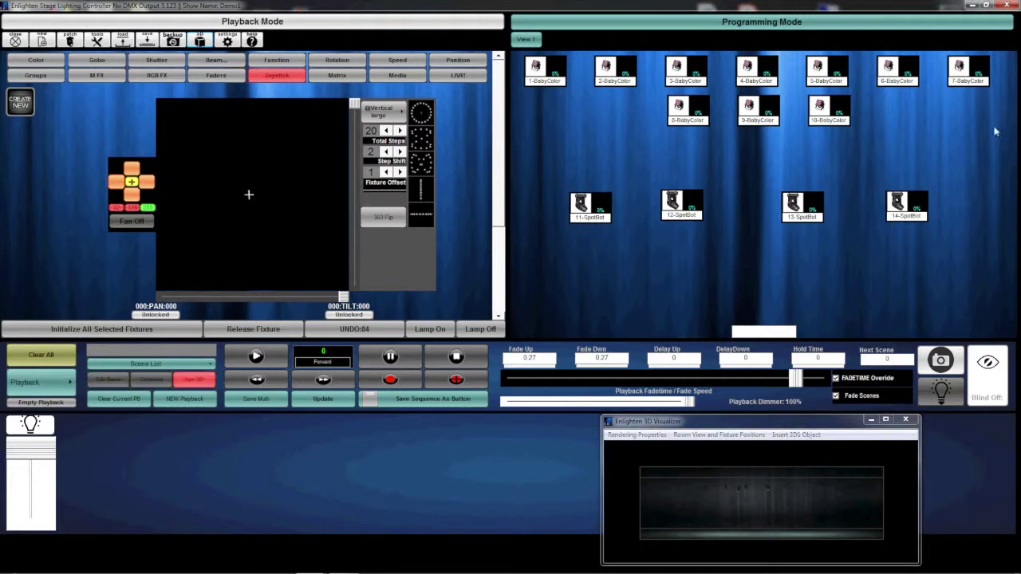
{"action": "left_click_drag", "start_coordinate": [989, 140], "coordinate": [517, 51]}
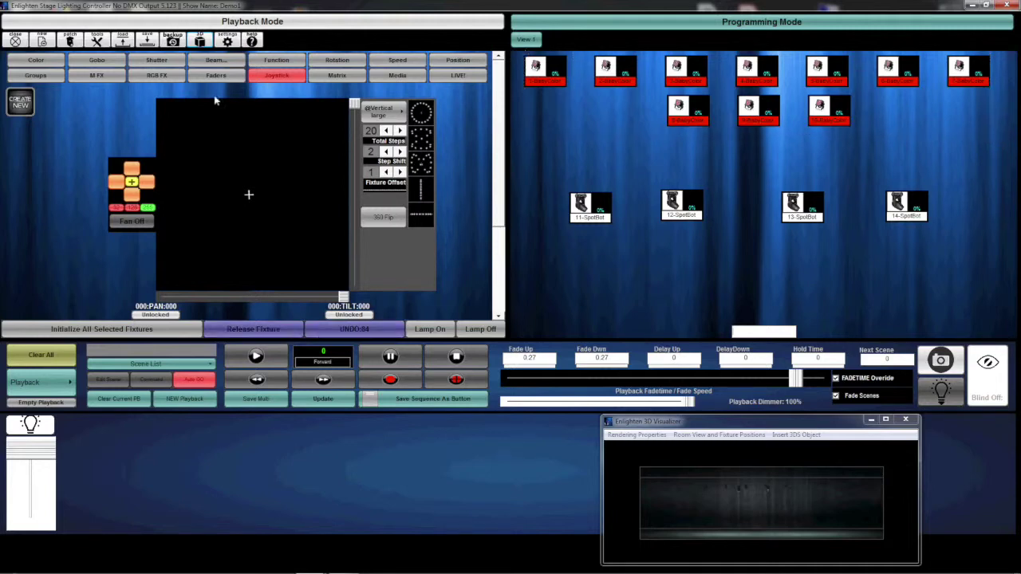
{"action": "left_click", "coordinate": [76, 333]}
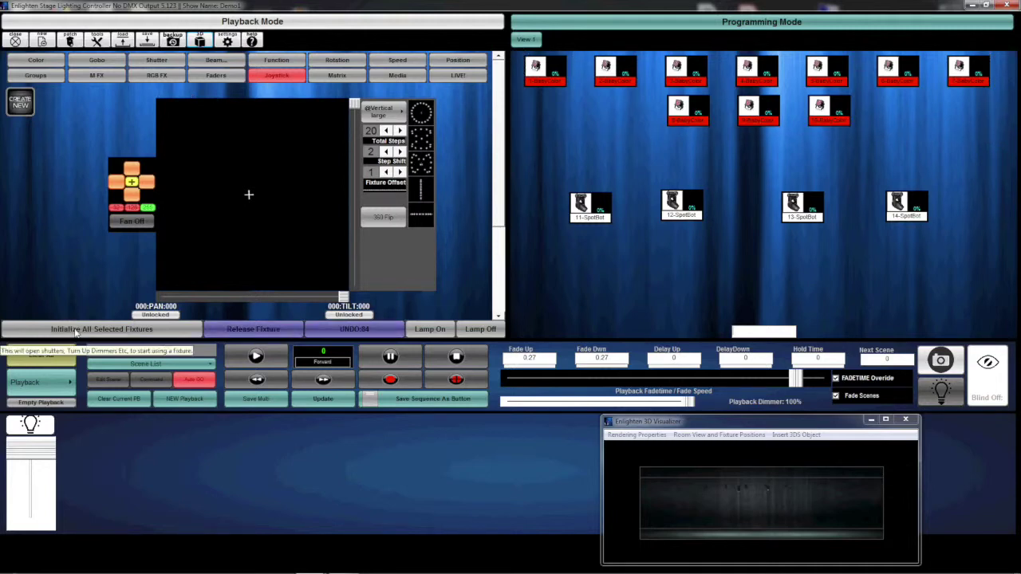
Try the red, green and blue RGB effect on the selected BabyColor fixtures, then replace it with the bgyr effect
{"action": "left_click", "coordinate": [158, 75]}
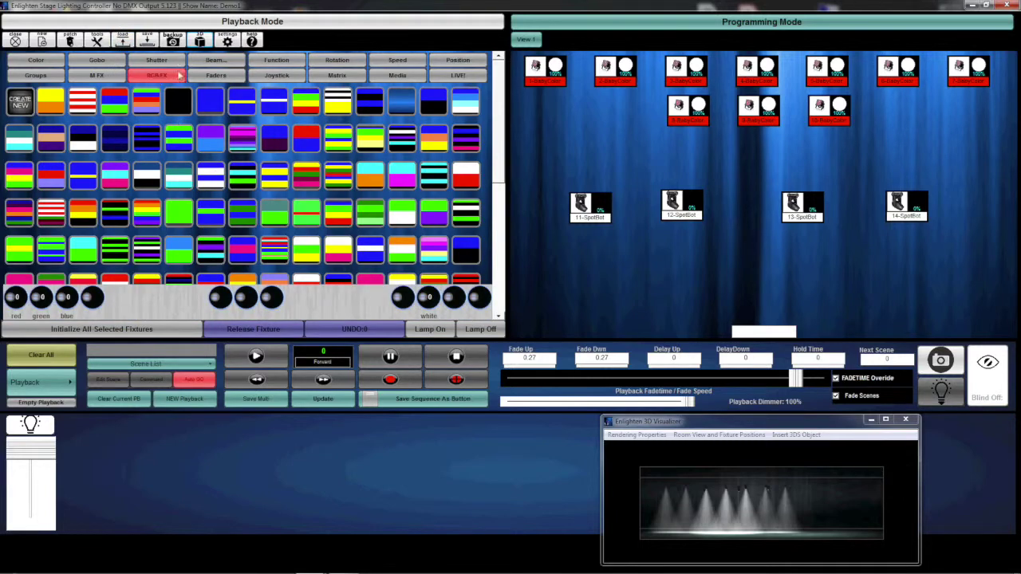
{"action": "left_click", "coordinate": [112, 106]}
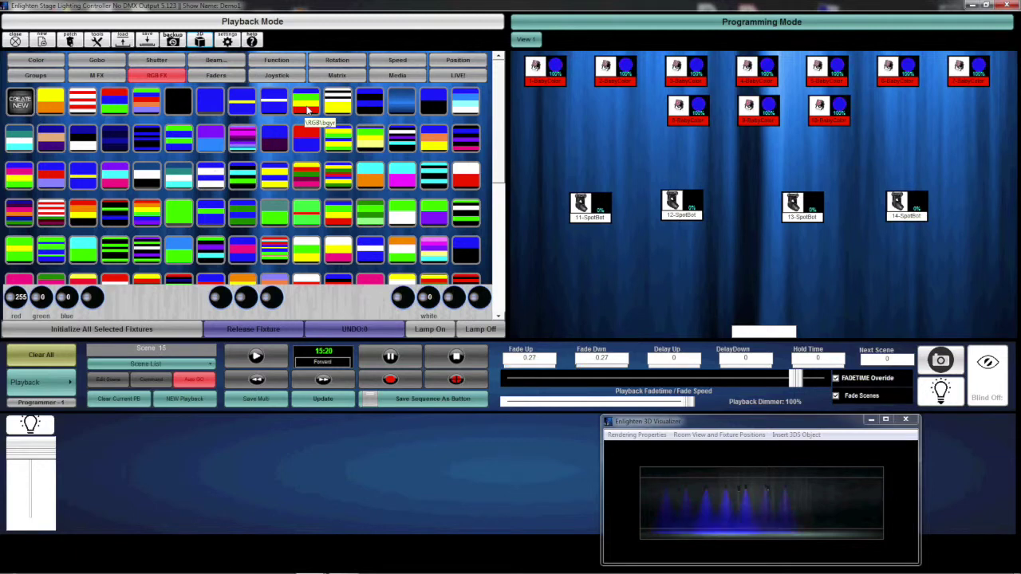
{"action": "left_click", "coordinate": [307, 107]}
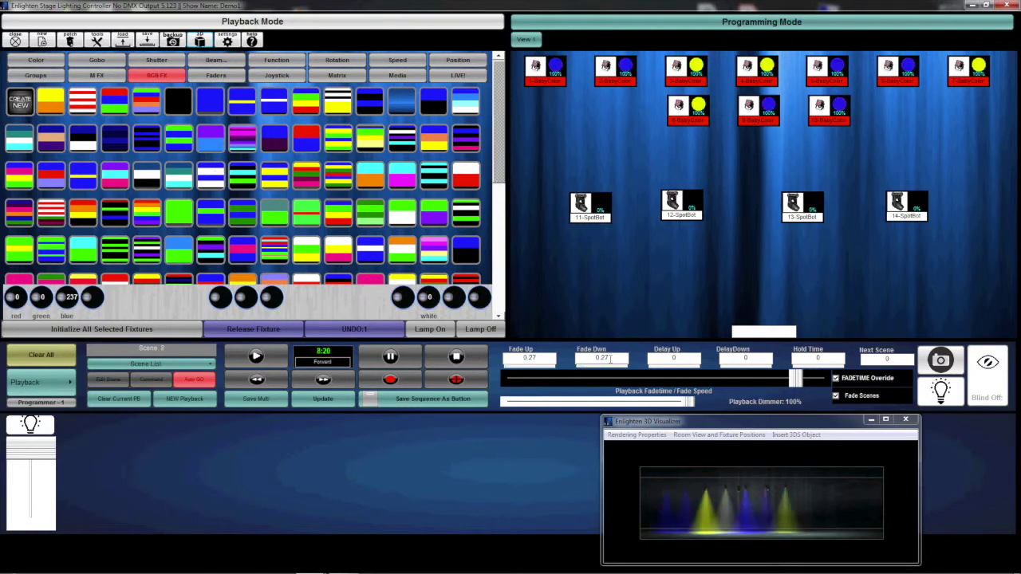
Try different fade times with Fade Scenes off, settle on a 0.4 fade time and re-enable Fade Scenes
{"action": "mouse_move", "coordinate": [796, 379]}
{"action": "left_mouse_down"}
{"action": "mouse_move", "coordinate": [607, 381]}
{"action": "mouse_move", "coordinate": [806, 385]}
{"action": "left_mouse_up"}
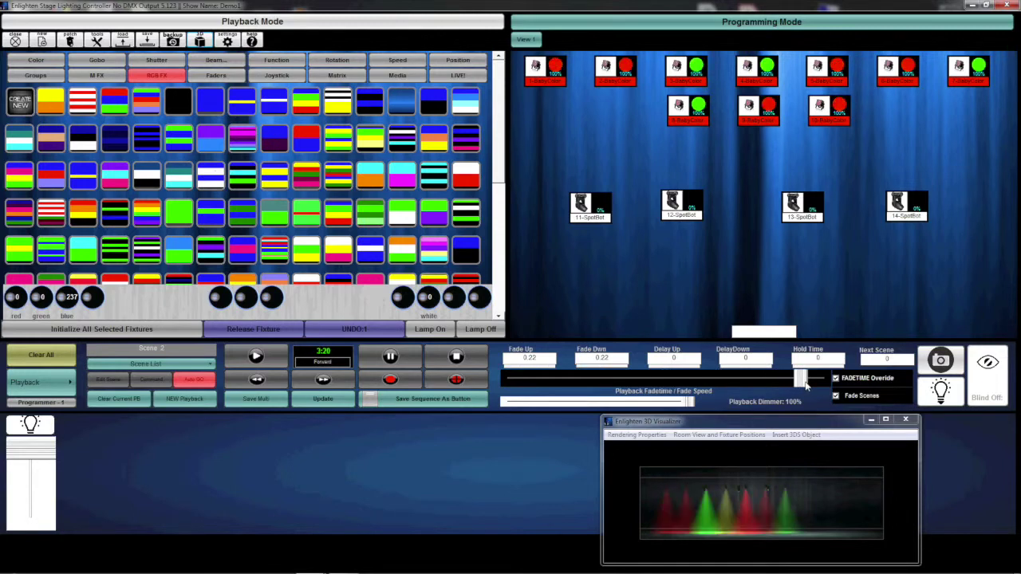
{"action": "left_click", "coordinate": [847, 399]}
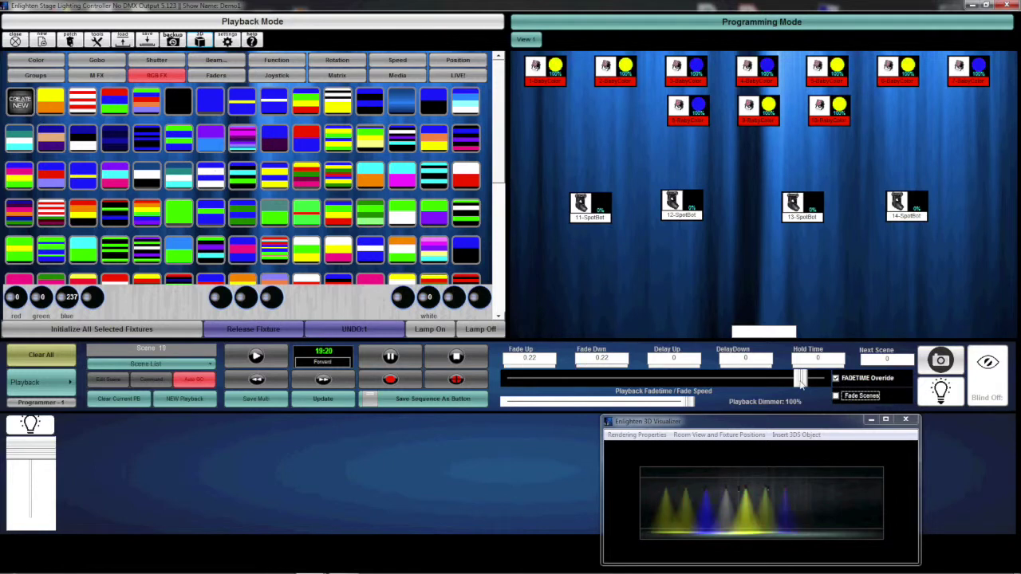
{"action": "left_click_drag", "start_coordinate": [802, 384], "coordinate": [810, 383]}
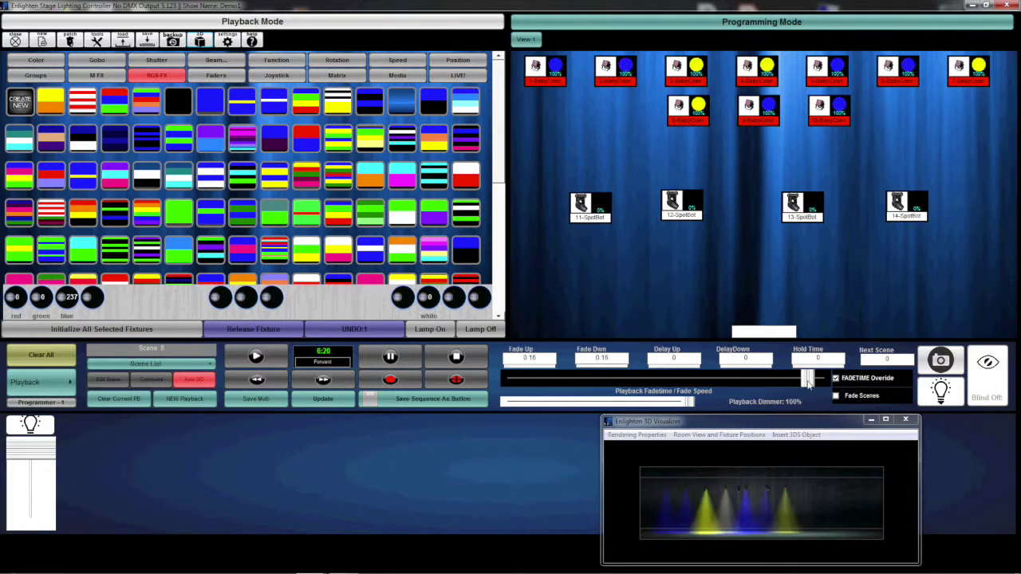
{"action": "left_click_drag", "start_coordinate": [810, 384], "coordinate": [784, 387]}
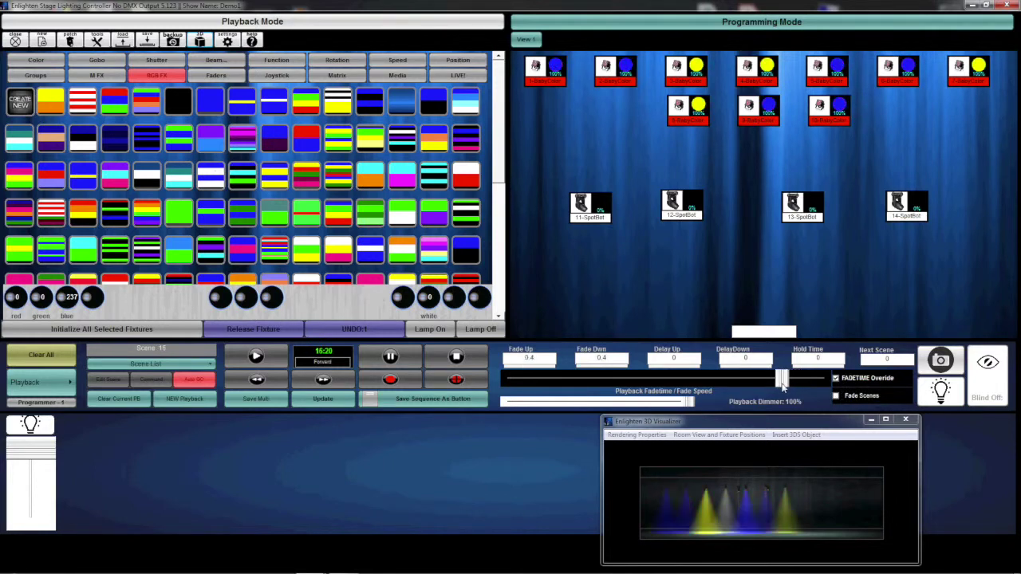
{"action": "left_click", "coordinate": [847, 399]}
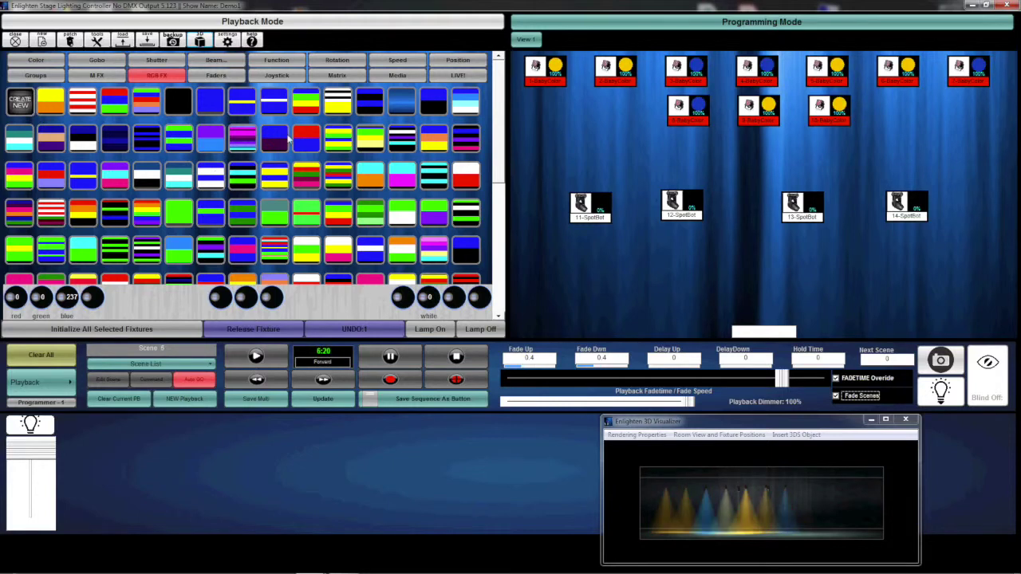
Start saving the sequence as a button with Cross Fade In/Out enabled at 01.00 for both directions, in Default mode
{"action": "left_click", "coordinate": [435, 405]}
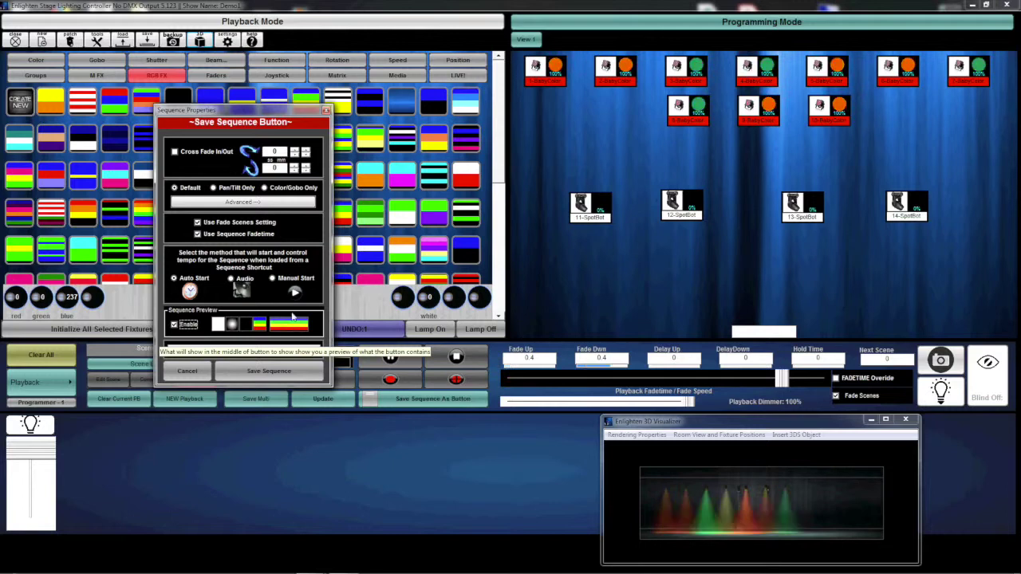
{"action": "left_click", "coordinate": [192, 151]}
{"action": "left_click", "coordinate": [294, 152]}
{"action": "left_click", "coordinate": [294, 168]}
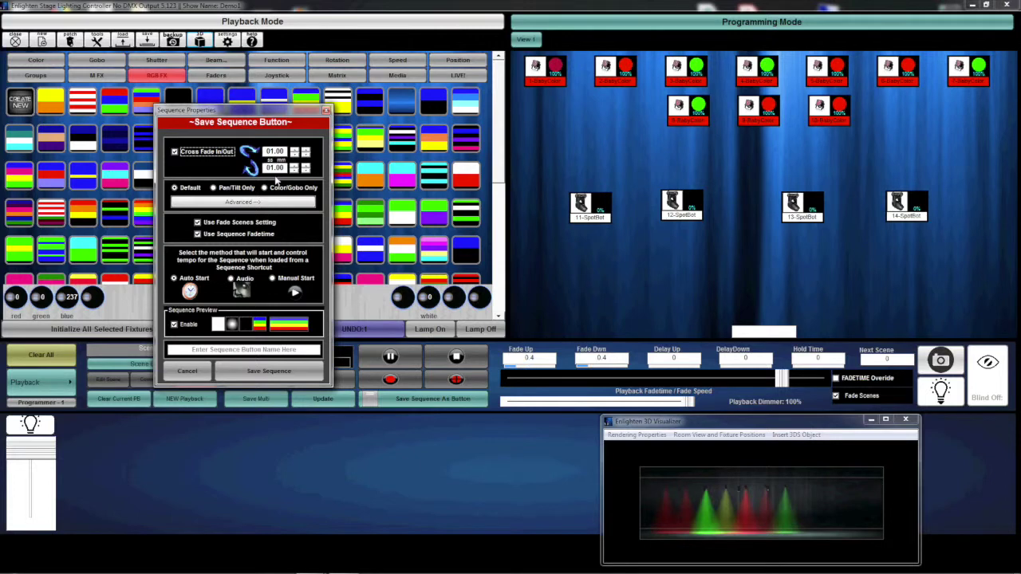
{"action": "left_click", "coordinate": [177, 188]}
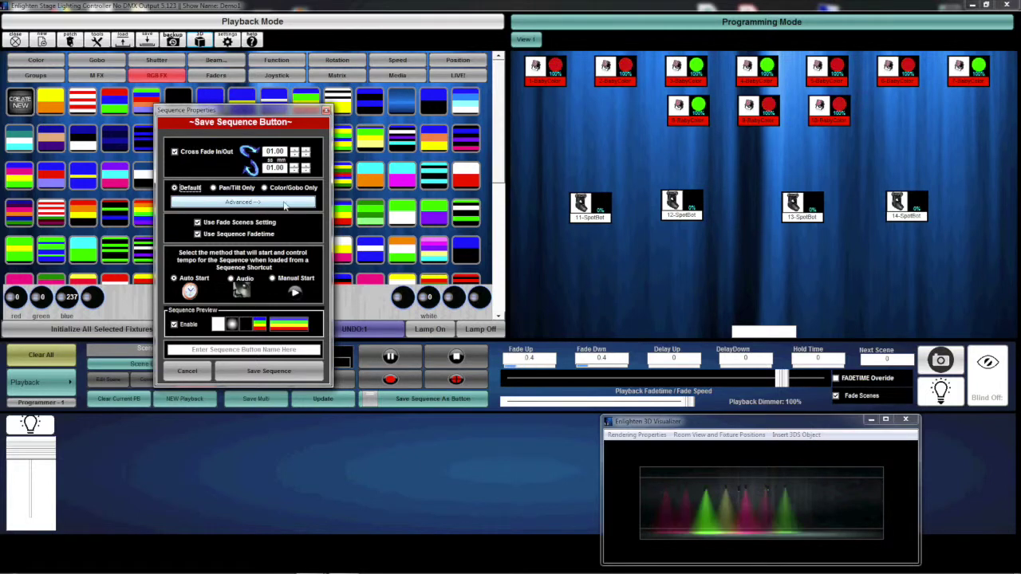
Name the sequence button "chase 2", save it and place it on Page 1
{"action": "left_click", "coordinate": [253, 348]}
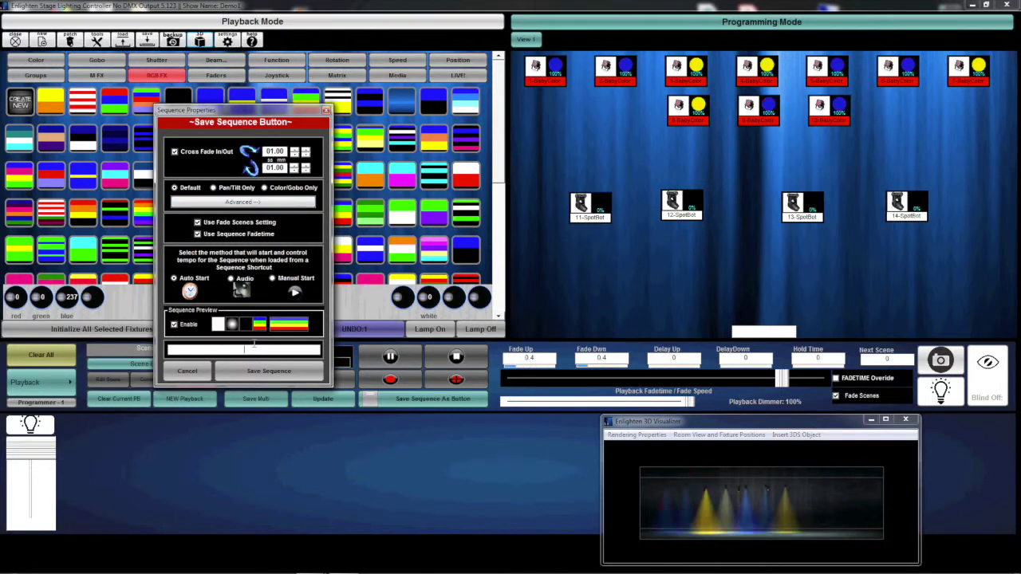
{"action": "type", "text": "chase 2"}
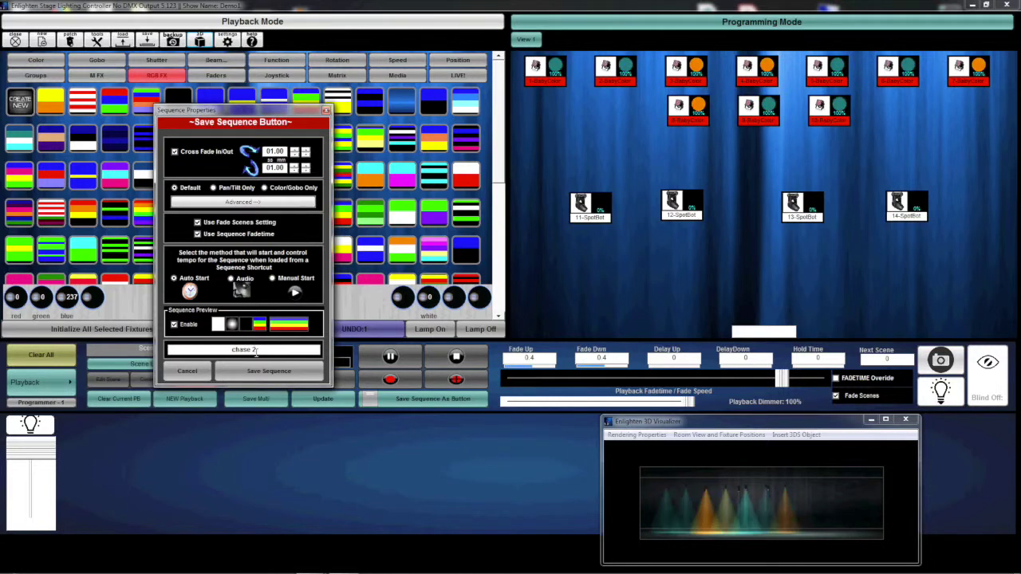
{"action": "key", "text": "Return"}
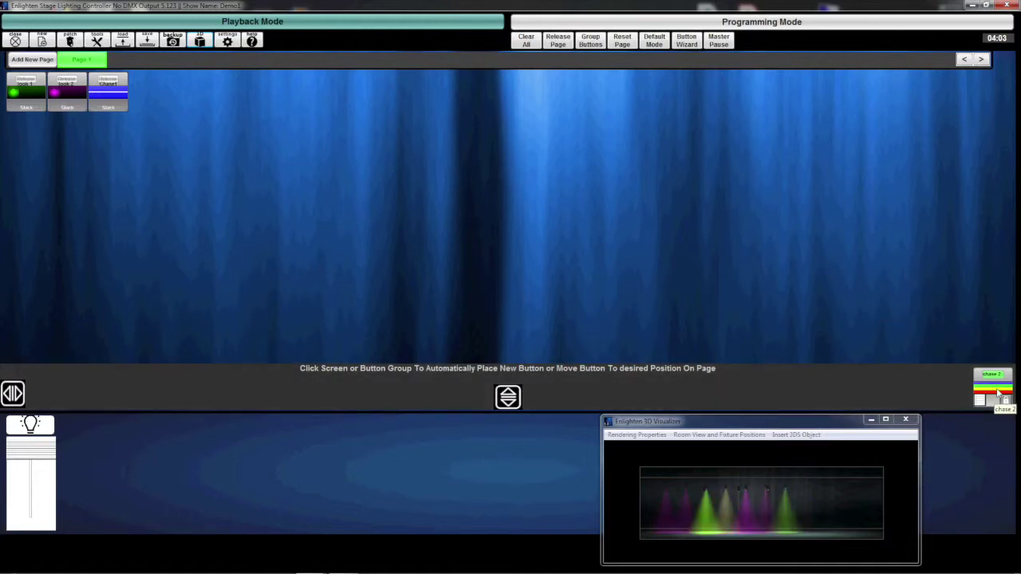
{"action": "left_click", "coordinate": [334, 217]}
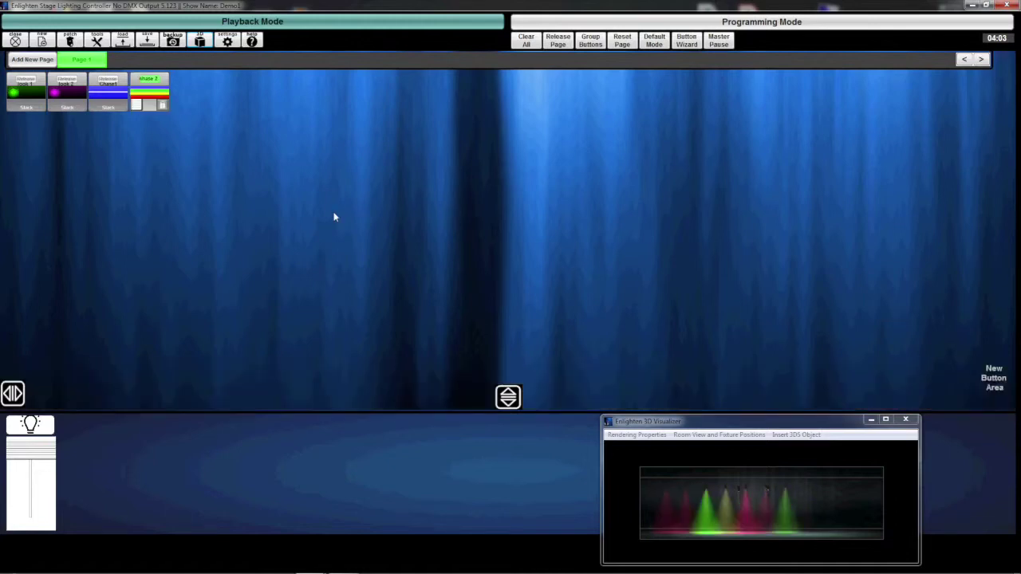
Test the chase 2 button by switching it off, on and off again
{"action": "left_click", "coordinate": [144, 90]}
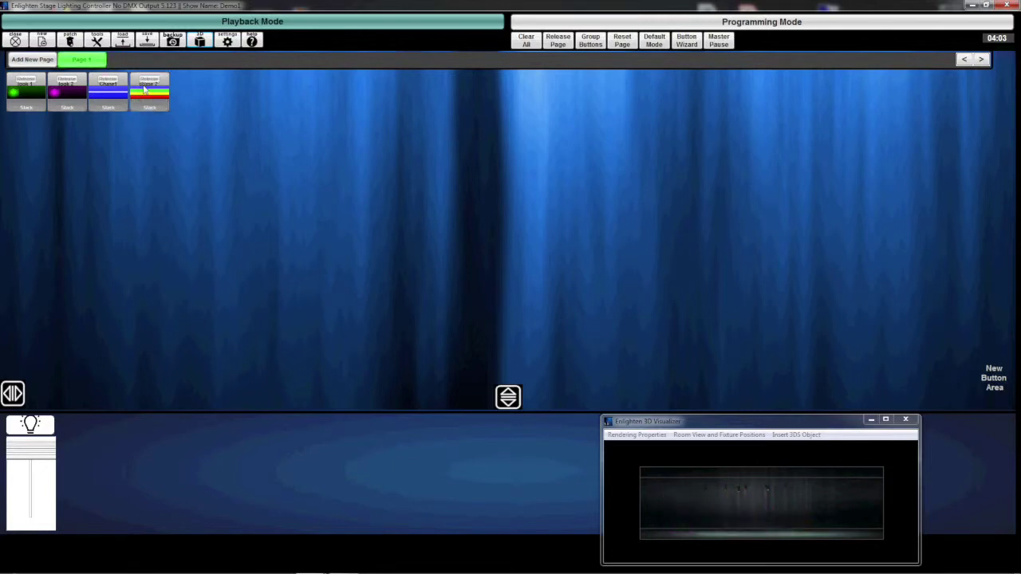
{"action": "left_click", "coordinate": [144, 90]}
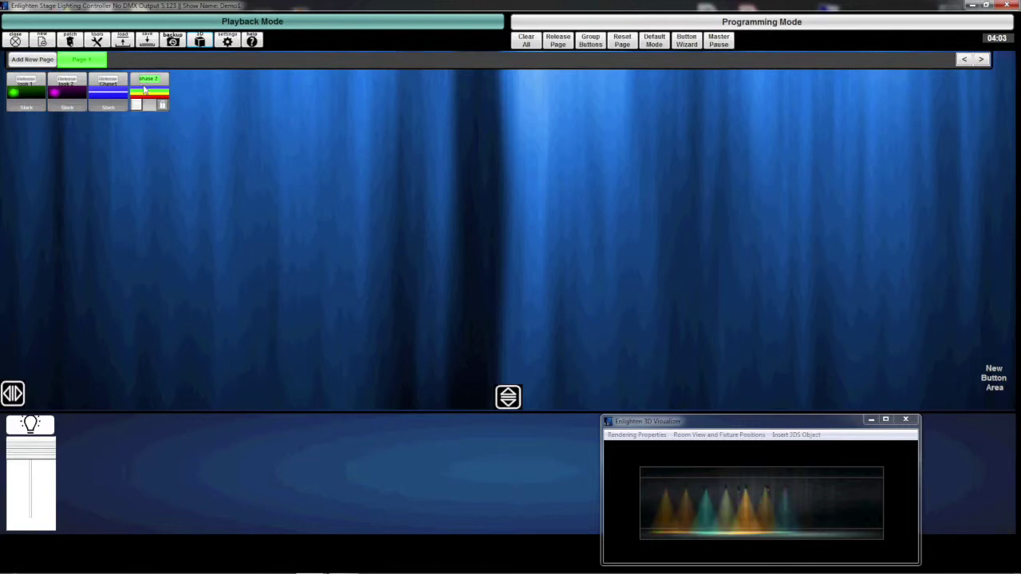
{"action": "left_click", "coordinate": [144, 90]}
Return to Programming Mode, clear the programmer, and initialize the four SpotBot fixtures
{"action": "left_click", "coordinate": [651, 26]}
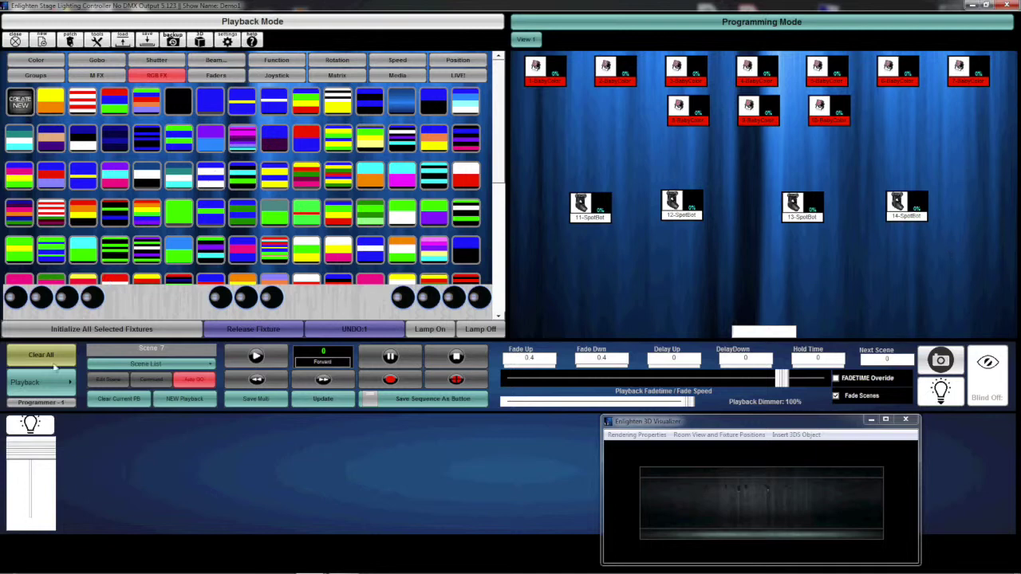
{"action": "left_click", "coordinate": [57, 359]}
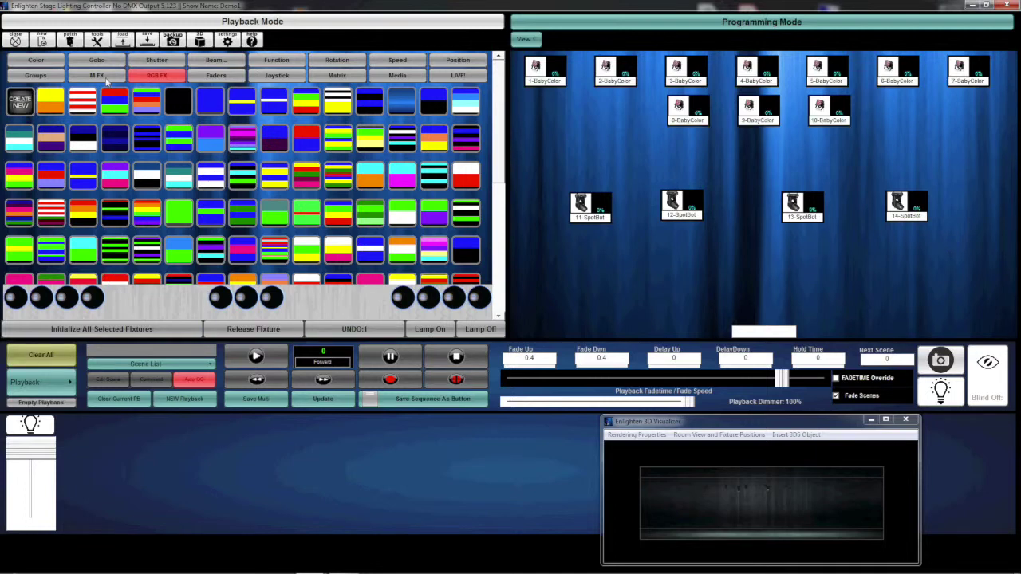
{"action": "left_click_drag", "start_coordinate": [963, 244], "coordinate": [549, 173]}
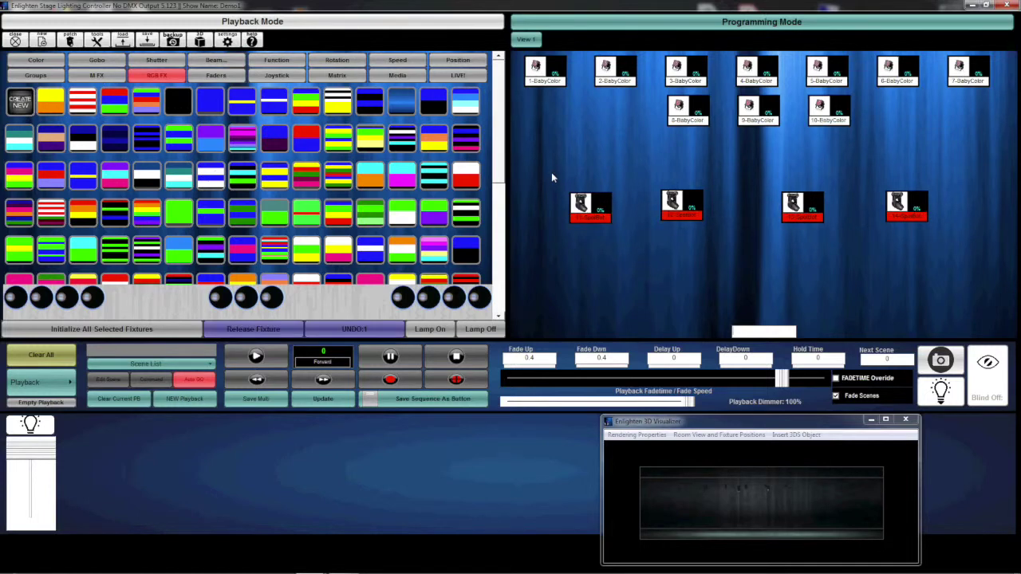
{"action": "left_click", "coordinate": [169, 335]}
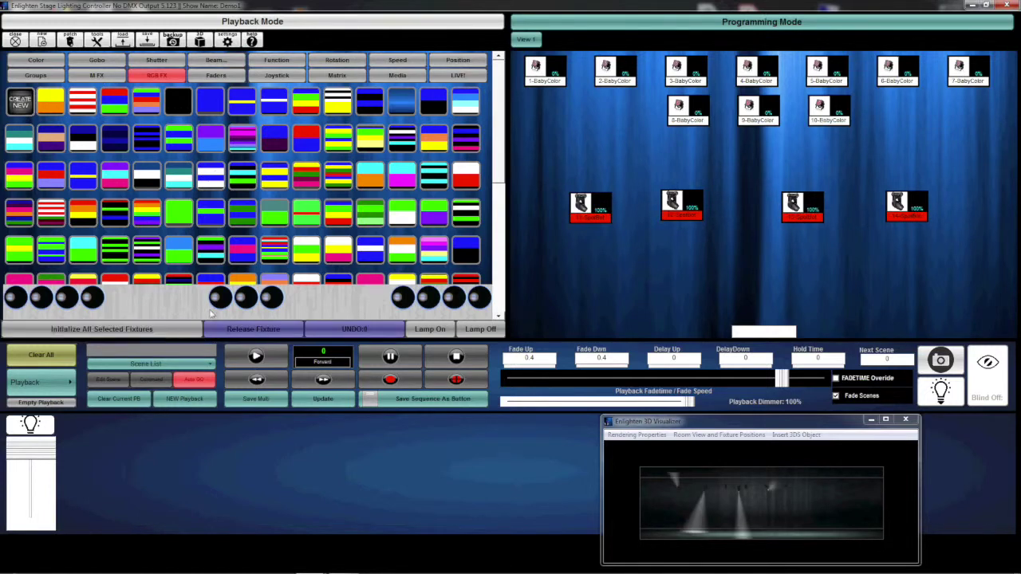
Aim the SpotBots at pan 126, tilt 196, and after trying the small circle, apply the small horizontal figure-eight movement effect
{"action": "left_click", "coordinate": [287, 78]}
{"action": "mouse_move", "coordinate": [272, 181]}
{"action": "left_mouse_down"}
{"action": "mouse_move", "coordinate": [247, 175]}
{"action": "mouse_move", "coordinate": [253, 146]}
{"action": "left_mouse_up"}
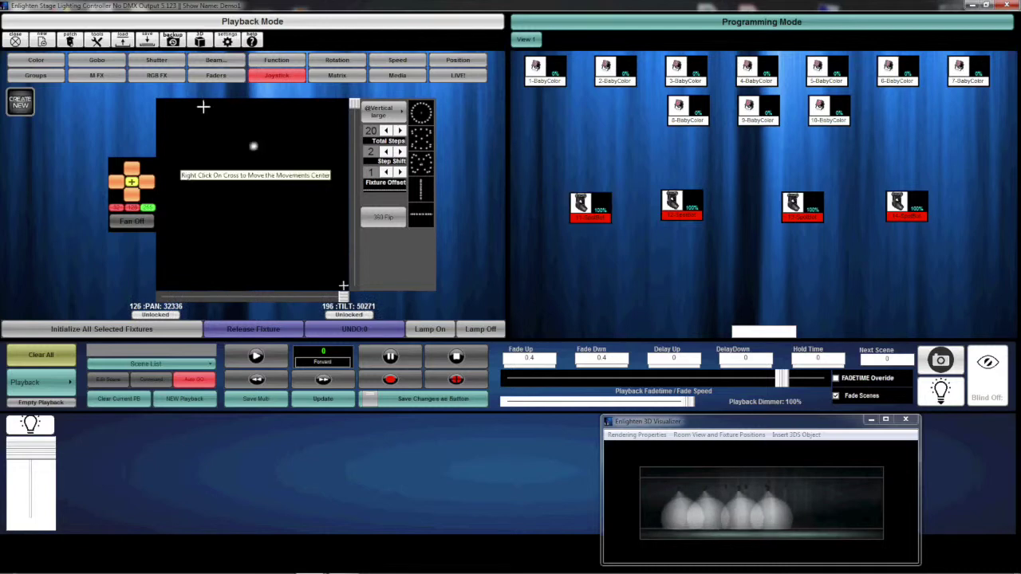
{"action": "left_click", "coordinate": [94, 77]}
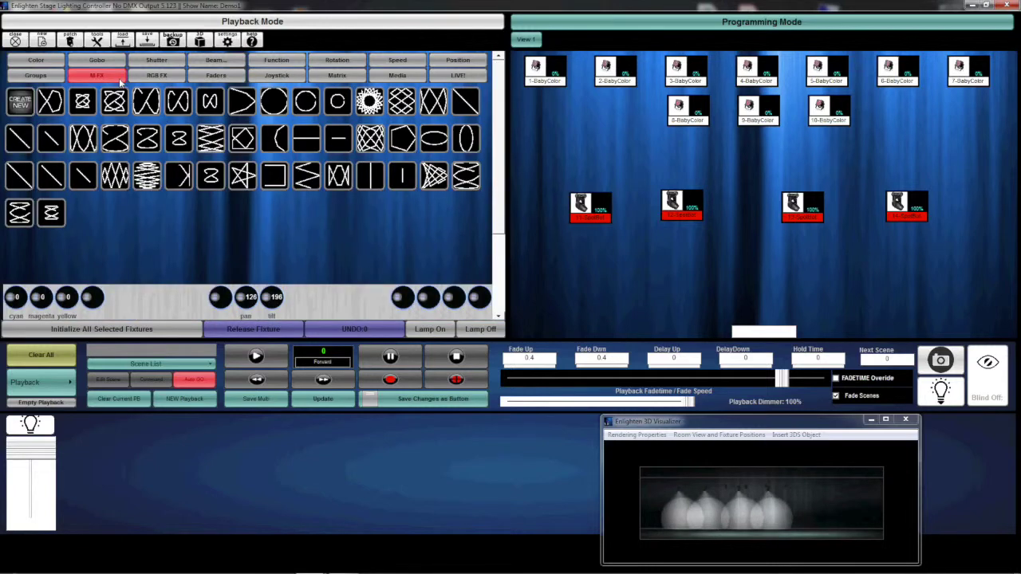
{"action": "left_click", "coordinate": [338, 101]}
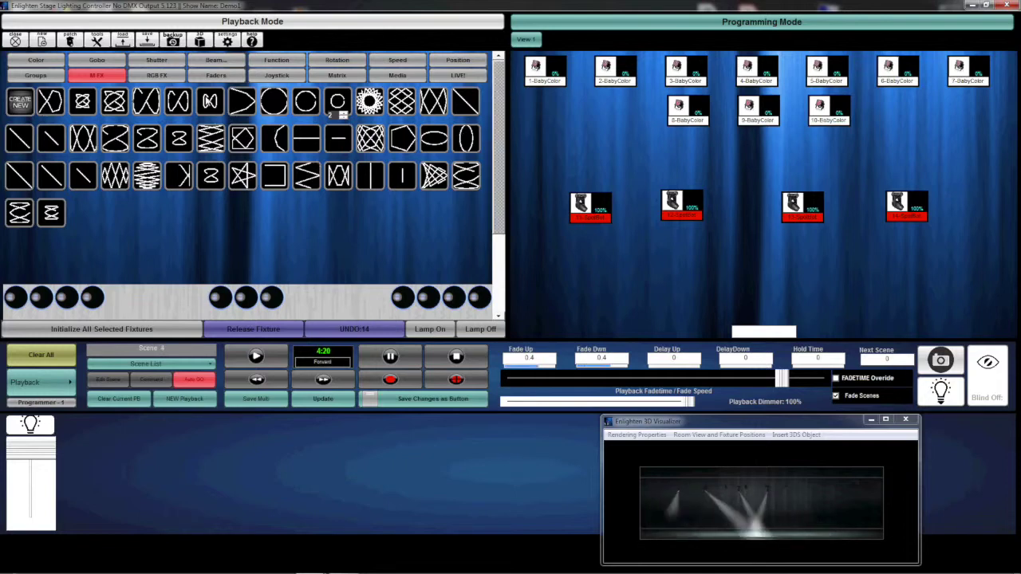
{"action": "left_click", "coordinate": [208, 104]}
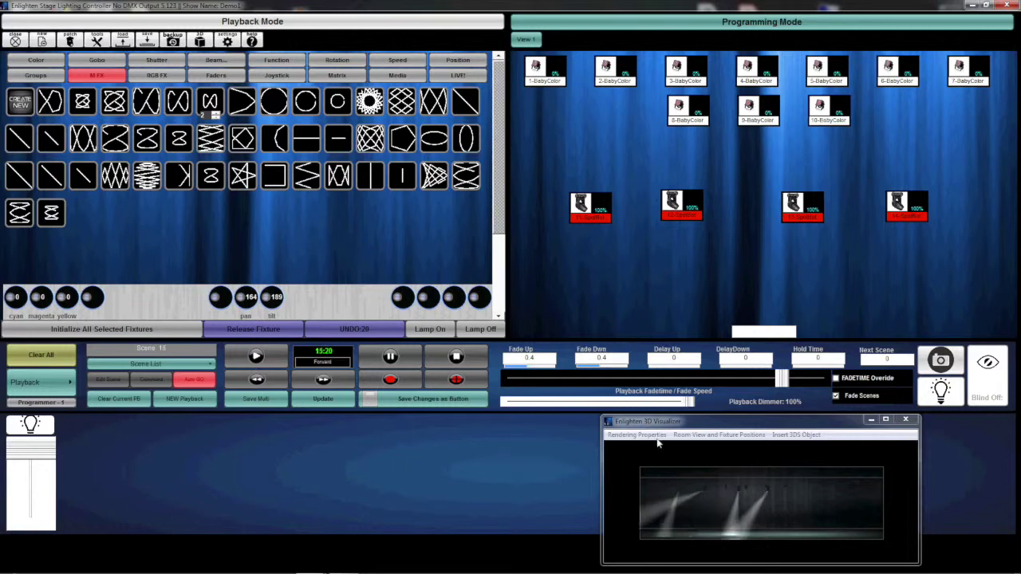
{"action": "left_click_drag", "start_coordinate": [690, 462], "coordinate": [695, 462]}
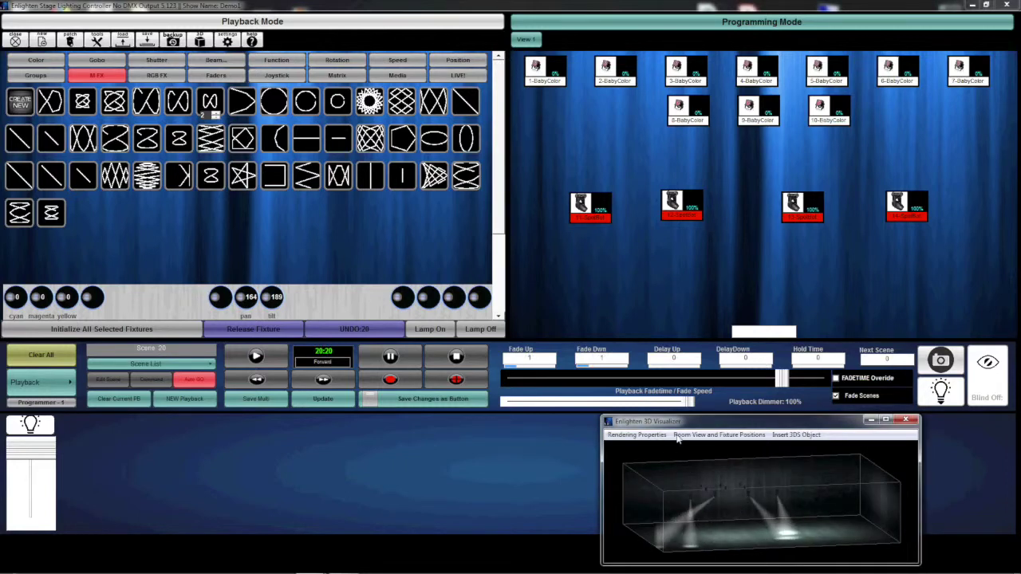
Select and initialize all BabyColor fixtures while the SpotBot movement runs, and color them blue
{"action": "left_click_drag", "start_coordinate": [989, 145], "coordinate": [517, 56]}
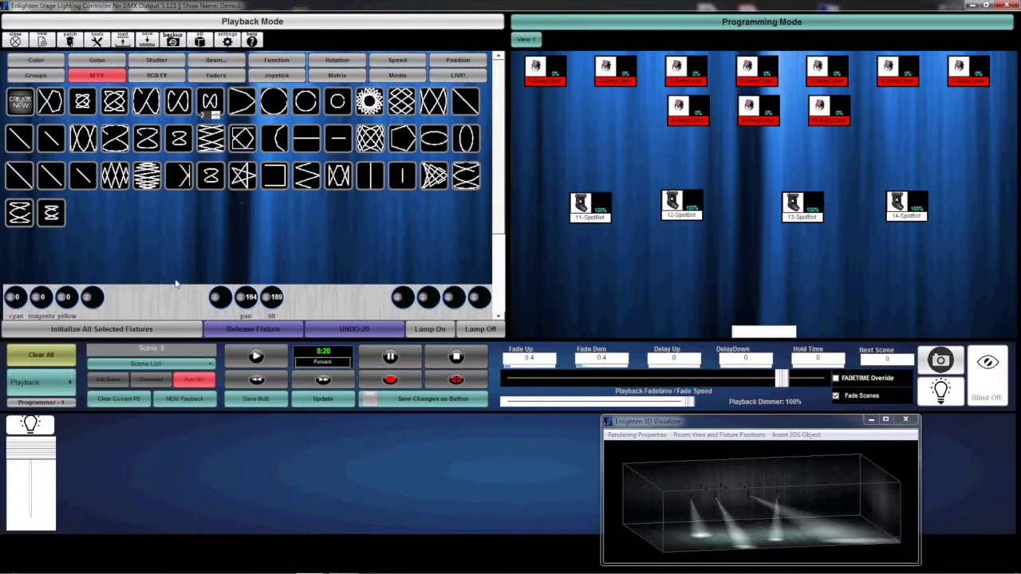
{"action": "left_click", "coordinate": [104, 328]}
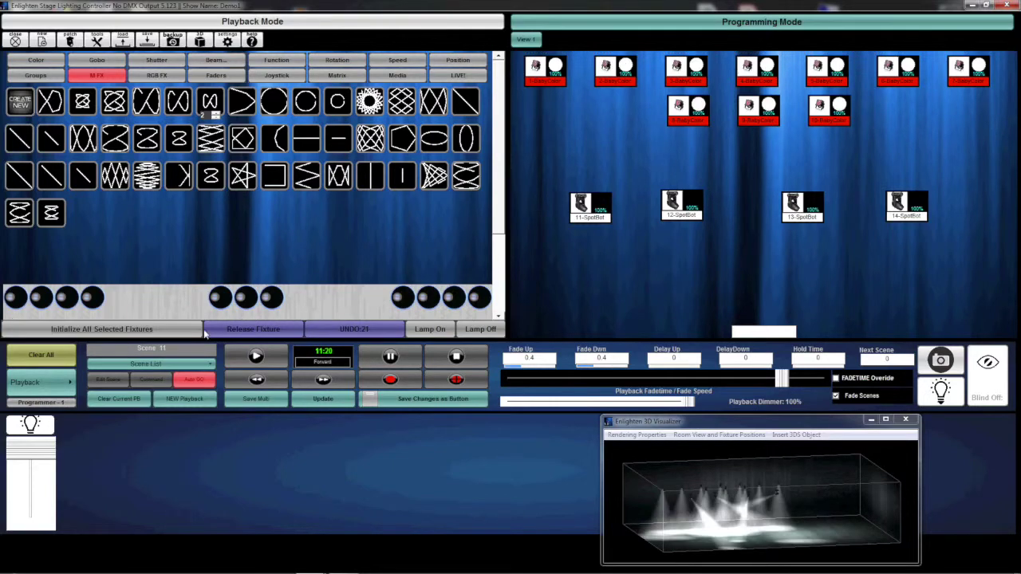
{"action": "left_click", "coordinate": [51, 61]}
{"action": "left_click", "coordinate": [442, 112]}
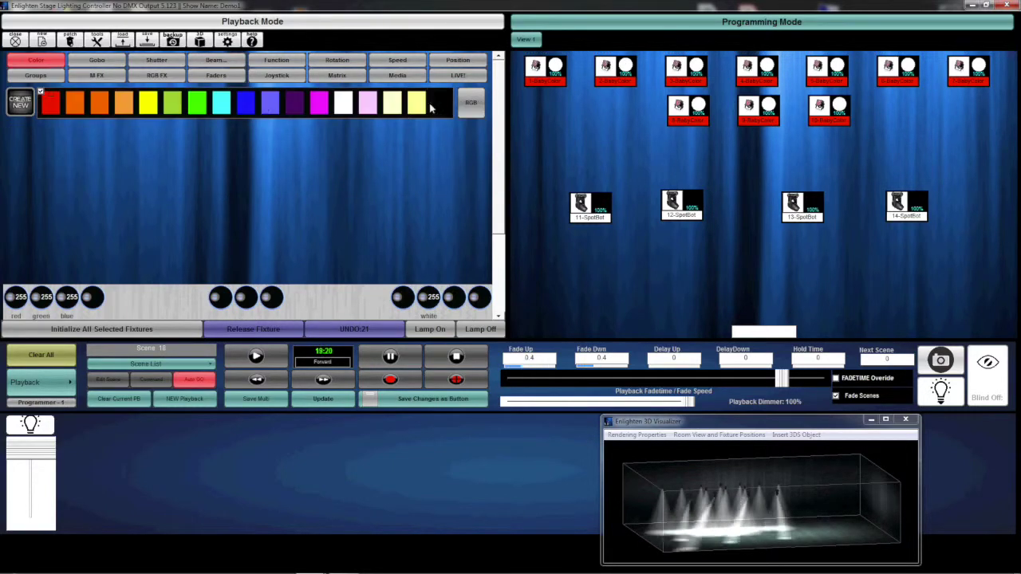
{"action": "left_click", "coordinate": [245, 106]}
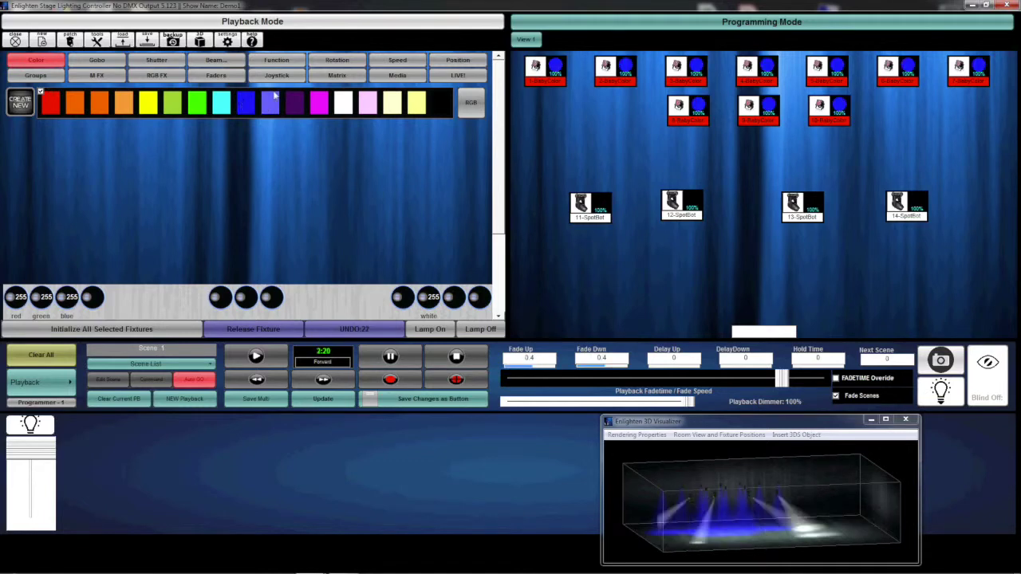
Apply the bgyr RGB effect to the BabyColor fixtures in place of the solid blue
{"action": "left_click", "coordinate": [158, 75]}
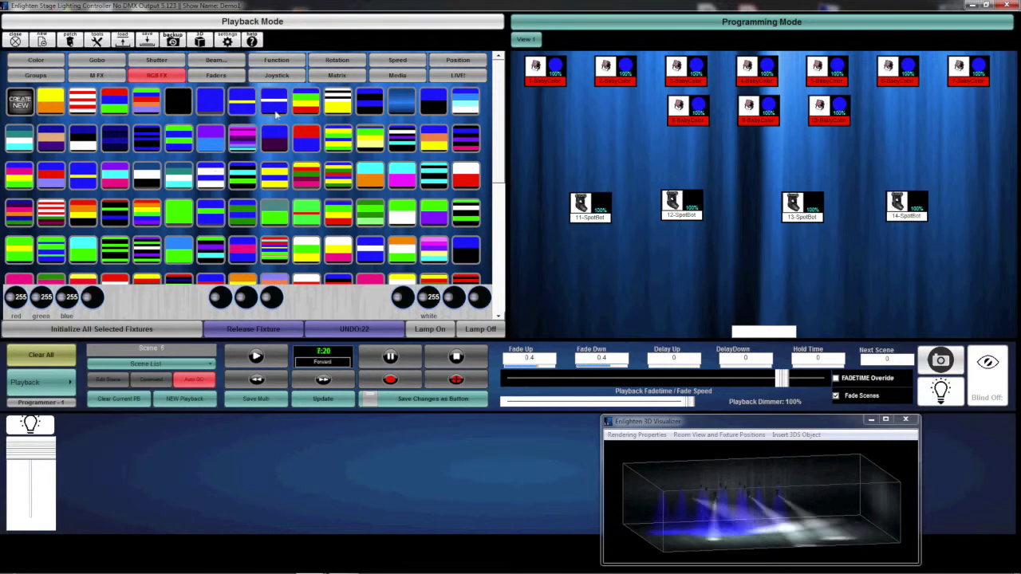
{"action": "left_click", "coordinate": [308, 105]}
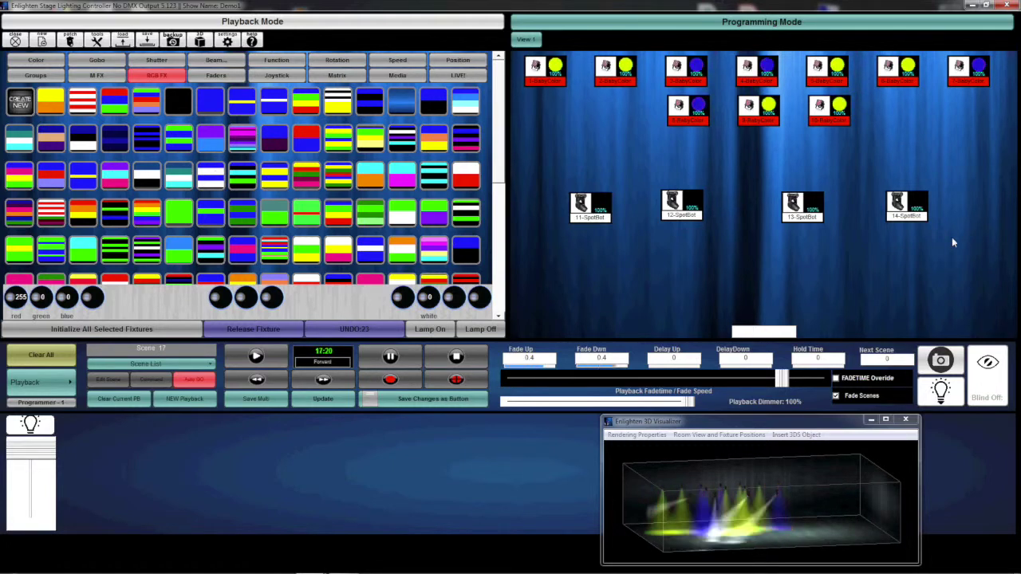
Save the running effects as a sequence button named "chase 3", with the sequence preview and Cross Fade In/Out enabled
{"action": "left_click", "coordinate": [425, 401]}
{"action": "left_click", "coordinate": [177, 325]}
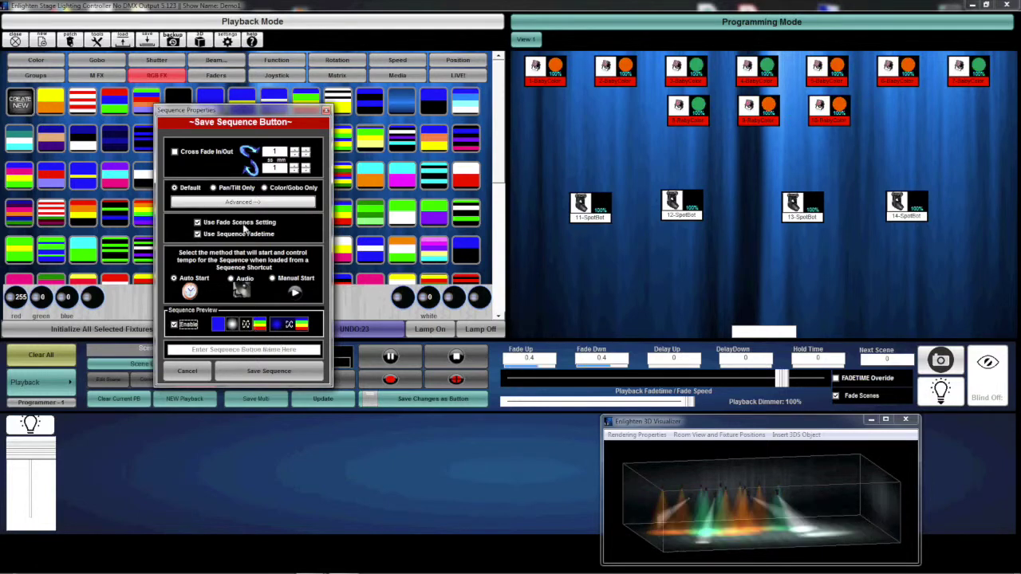
{"action": "left_click", "coordinate": [206, 151]}
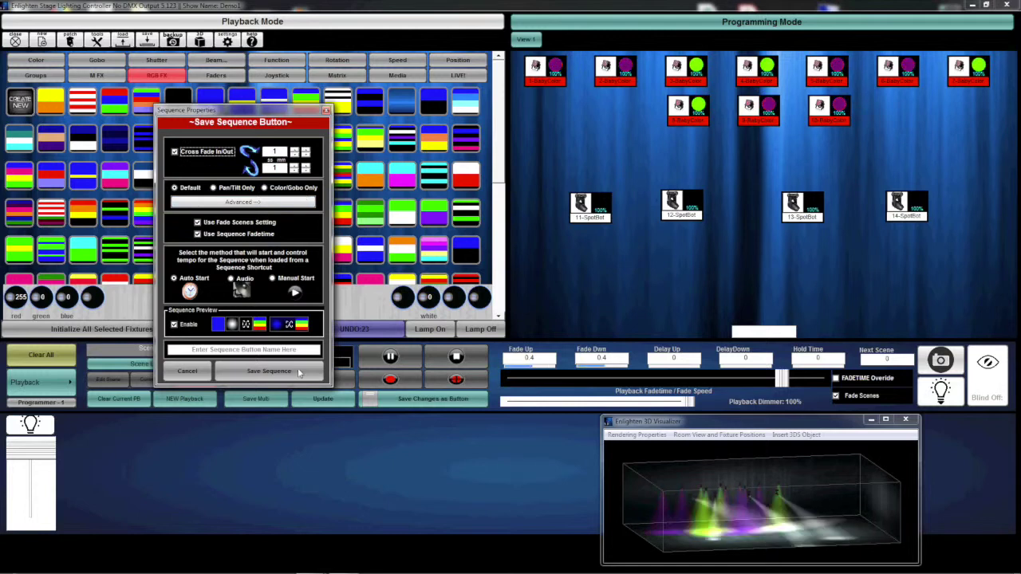
{"action": "left_click", "coordinate": [283, 348]}
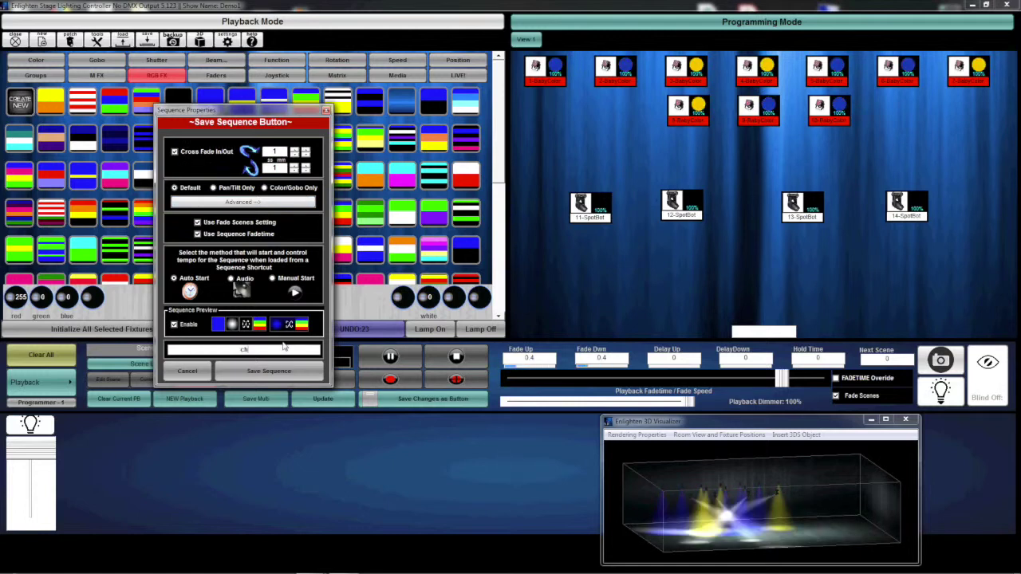
{"action": "type", "text": "chase3"}
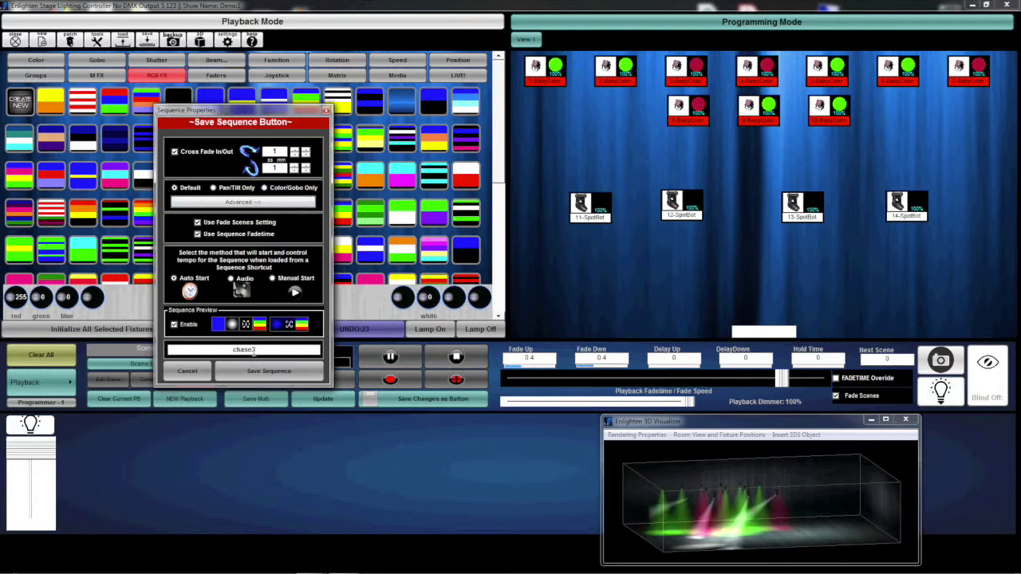
{"action": "left_click", "coordinate": [269, 371]}
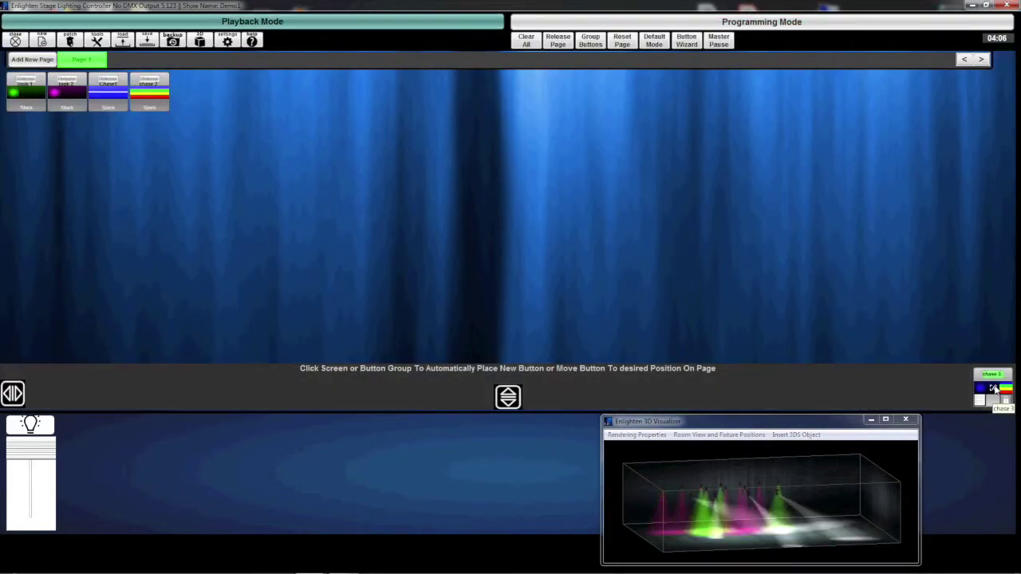
Place the new chase 3 button on the playback page beside the existing buttons and switch it off
{"action": "left_click", "coordinate": [314, 237]}
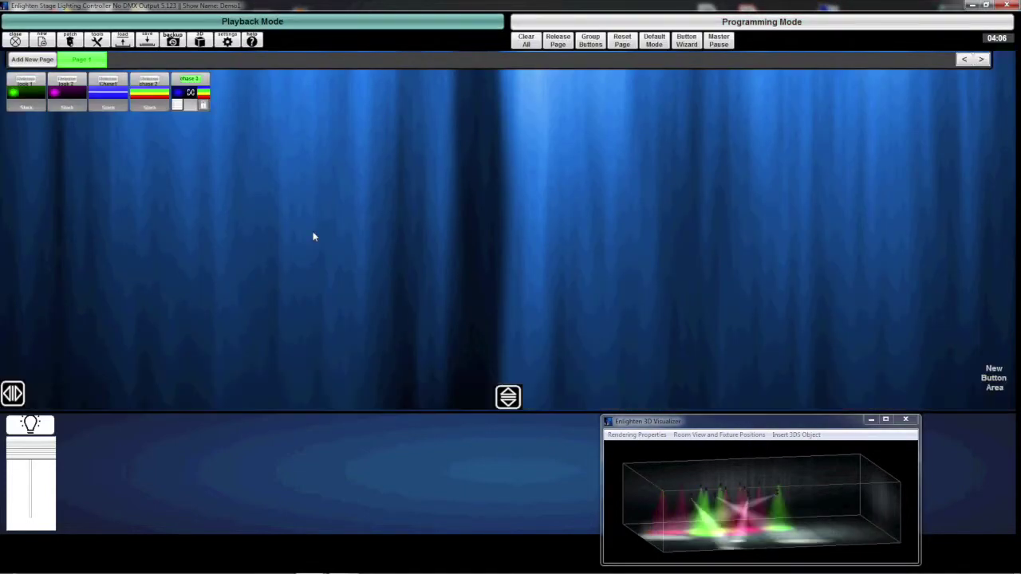
{"action": "left_click", "coordinate": [189, 91]}
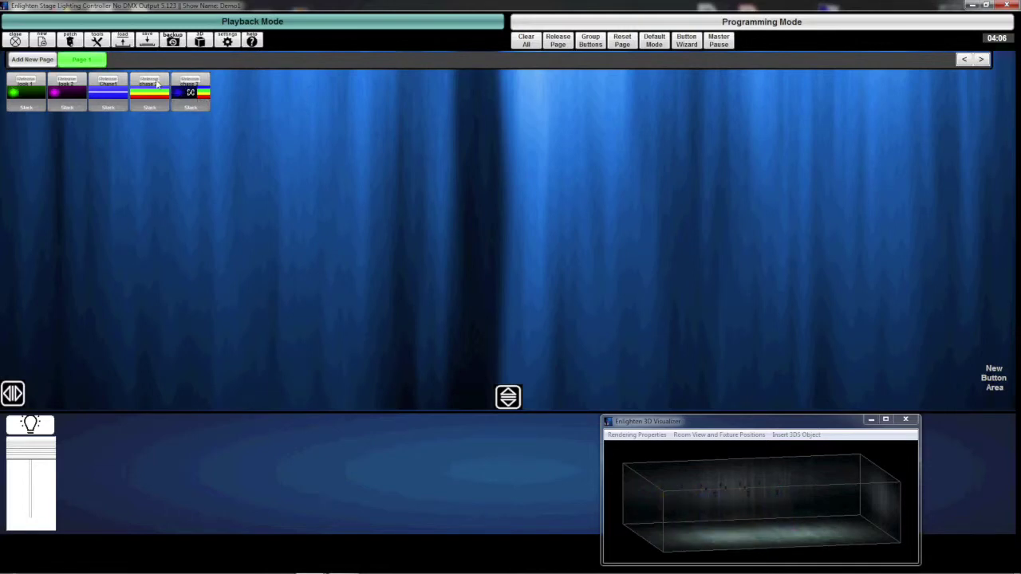